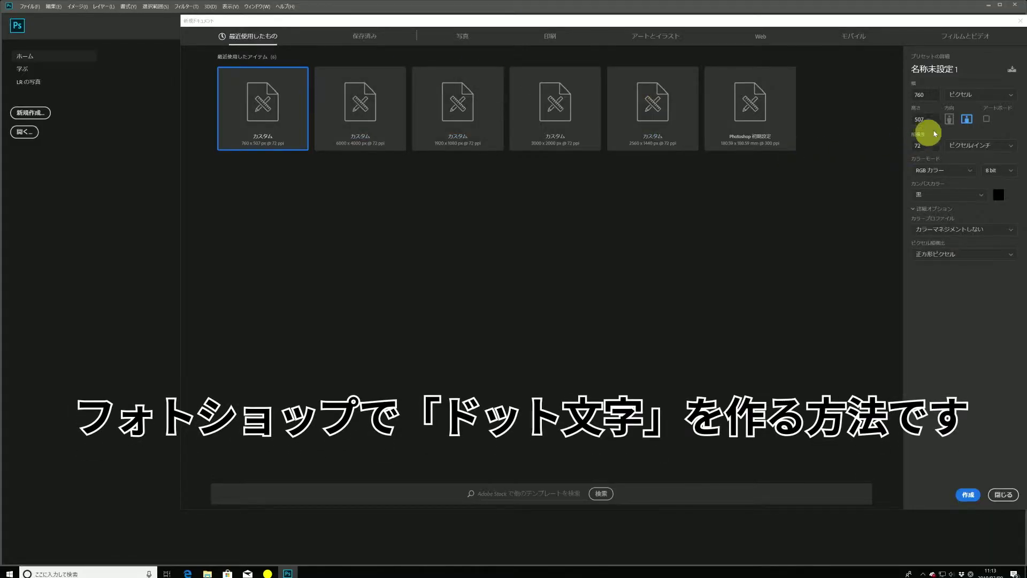
- Name the new document ドット文字 and create it at 760×507 px with a black background
{"action": "left_click_drag", "start_coordinate": [959, 69], "coordinate": [912, 68]}
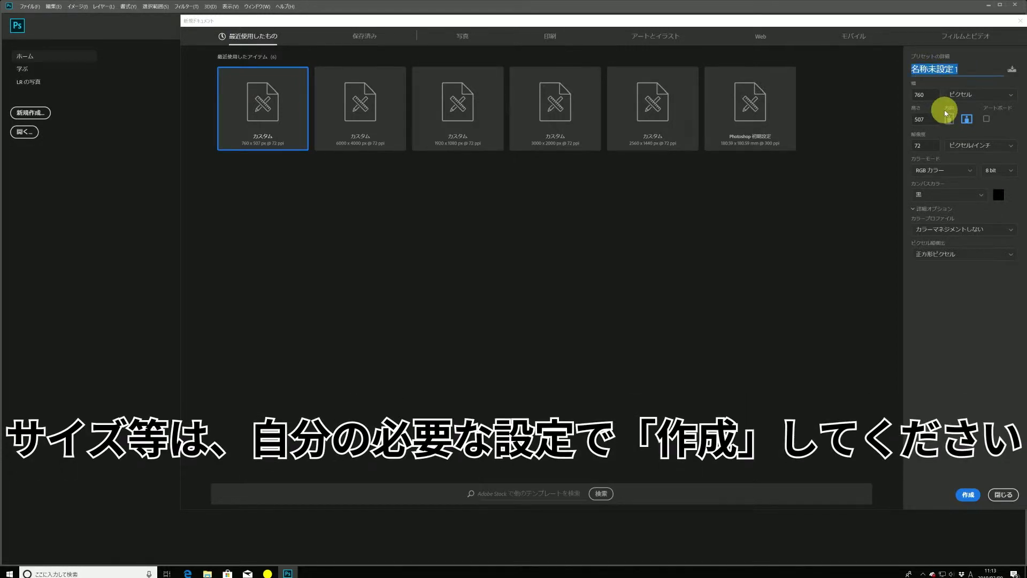
{"action": "key", "text": "BackSpace"}
{"action": "key", "text": "Zenkaku_Hankaku"}
{"action": "type", "text": "ドット"}
{"action": "key", "text": "Return"}
{"action": "type", "text": "文字"}
{"action": "key", "text": "Return"}
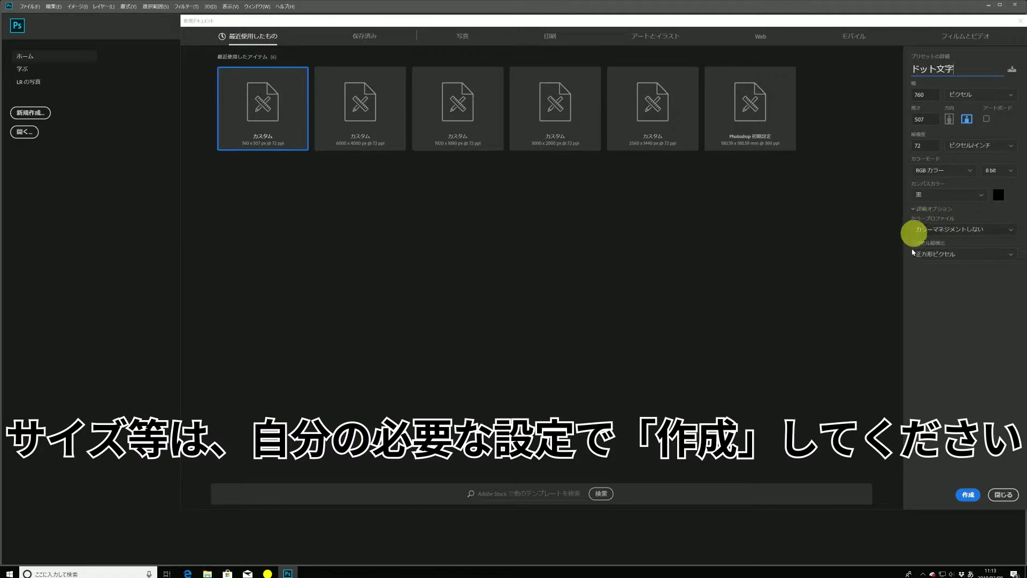
{"action": "left_click", "coordinate": [967, 495]}
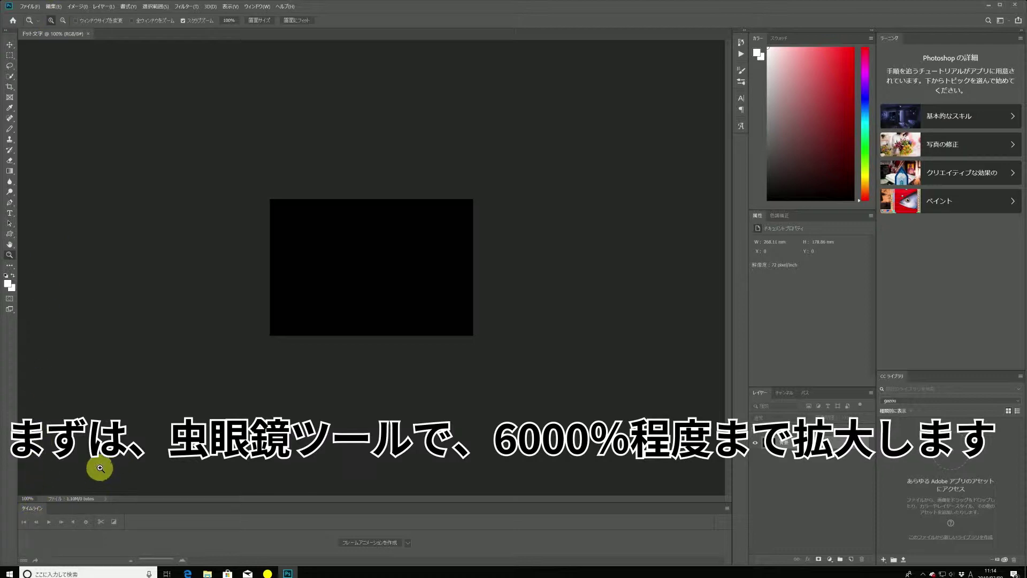
- Zoom the canvas in step by step to 6400% so single pixels are visible
{"action": "left_click", "coordinate": [272, 389]}
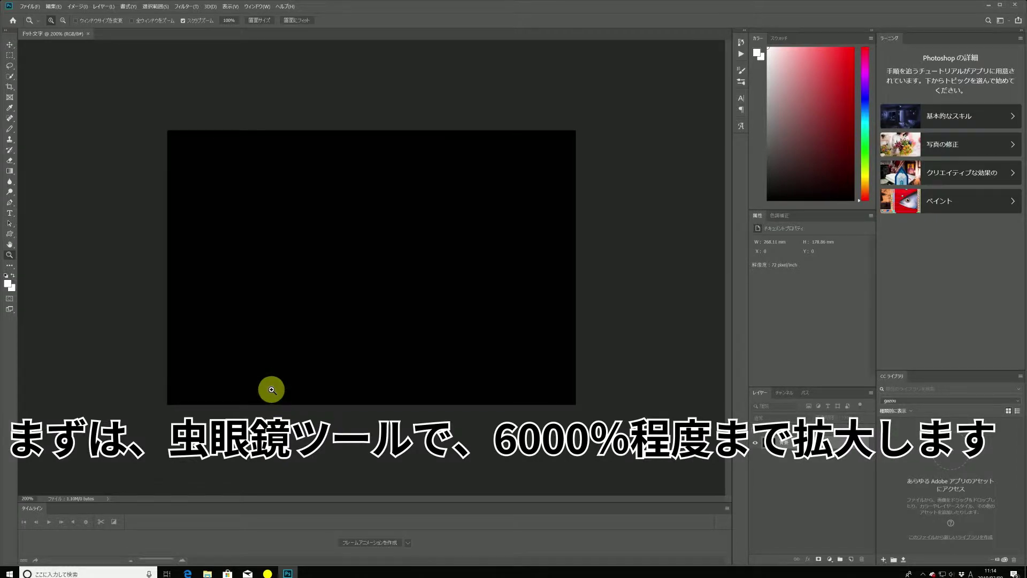
{"action": "left_click", "coordinate": [272, 389]}
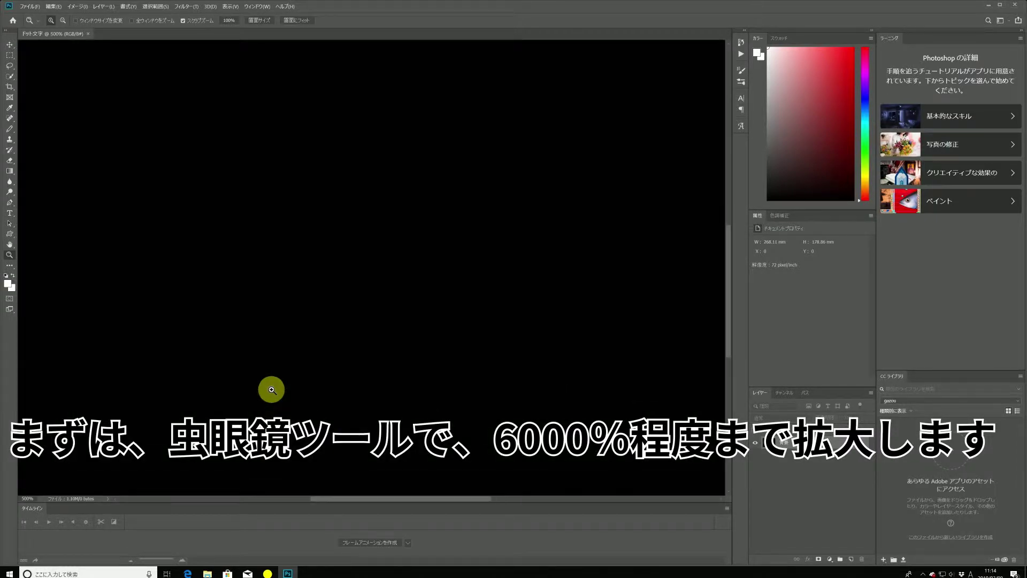
{"action": "left_click", "coordinate": [272, 389]}
{"action": "left_click", "coordinate": [272, 389]}
{"action": "left_click", "coordinate": [271, 390]}
{"action": "left_click", "coordinate": [272, 389]}
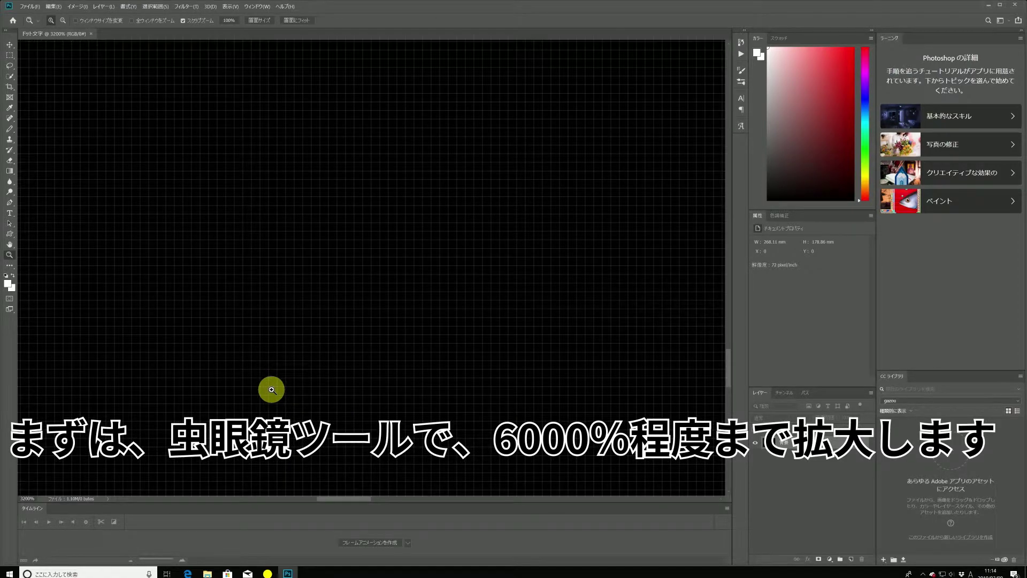
{"action": "left_click", "coordinate": [271, 390]}
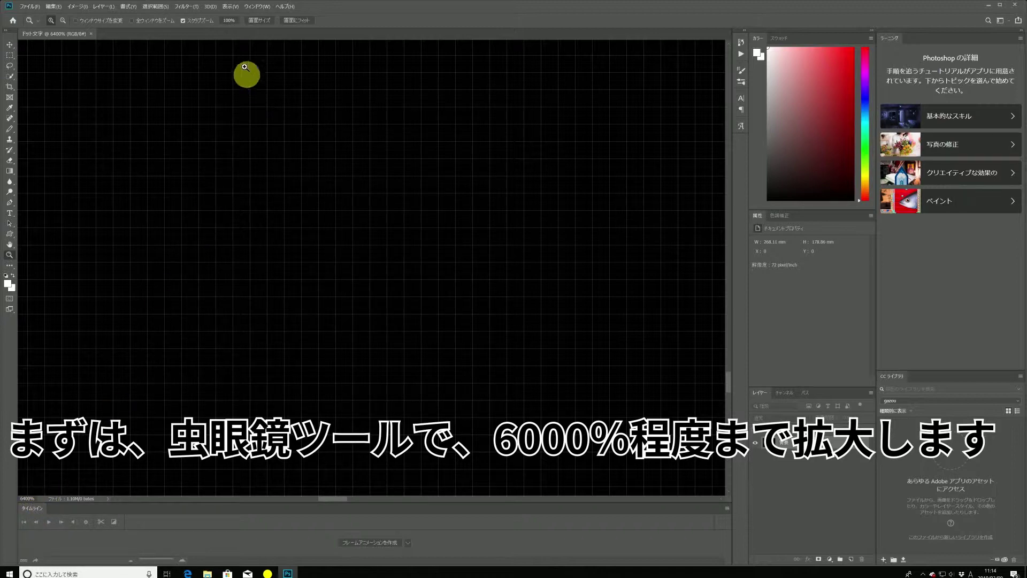
{"action": "left_click", "coordinate": [232, 6]}
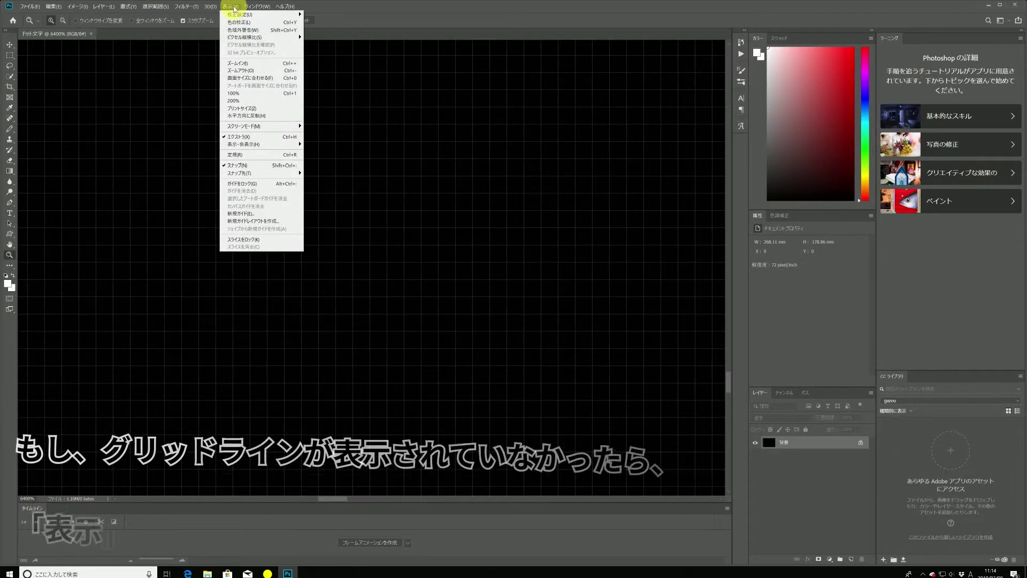
{"action": "mouse_move", "coordinate": [255, 143]}
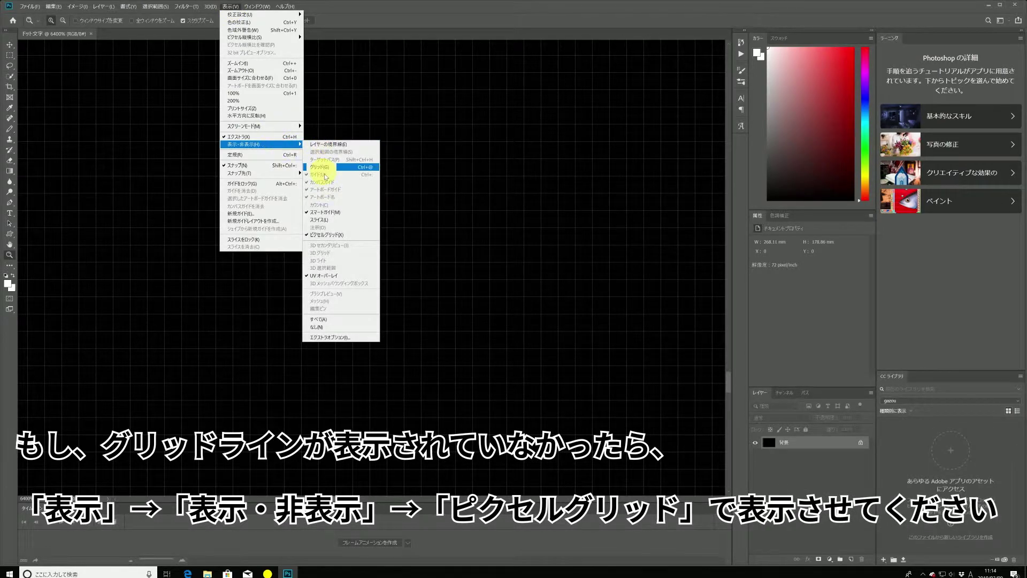
- Toggle View > Show > Pixel Grid off and back on so the grid is shown
{"action": "left_click", "coordinate": [333, 235]}
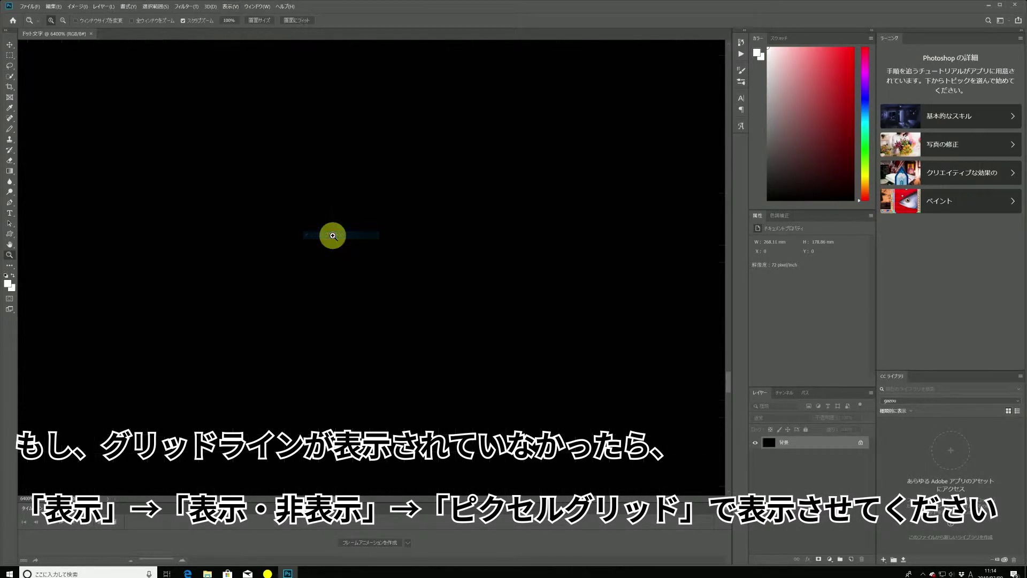
{"action": "left_click", "coordinate": [230, 6]}
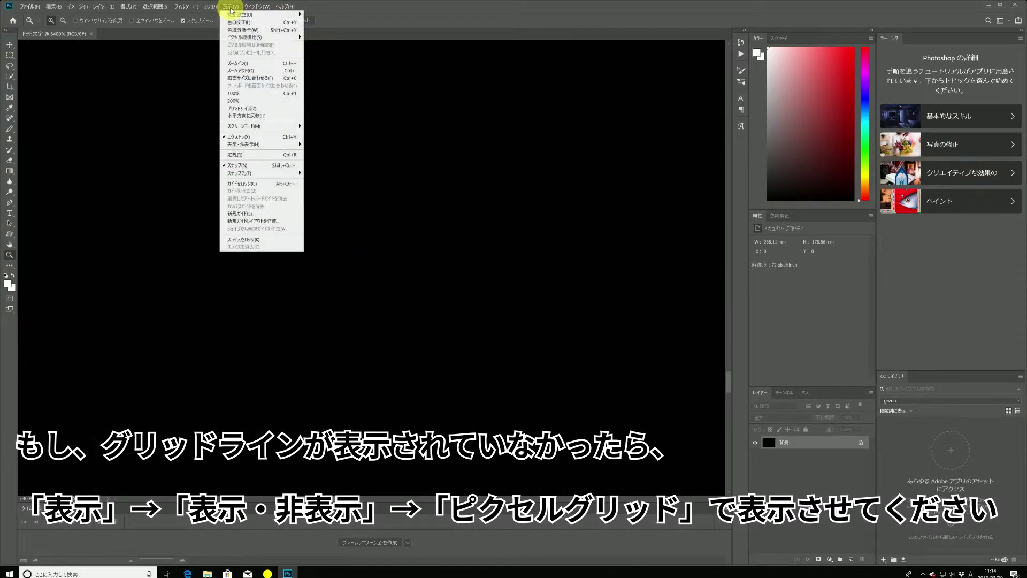
{"action": "mouse_move", "coordinate": [249, 144]}
{"action": "left_click", "coordinate": [334, 234]}
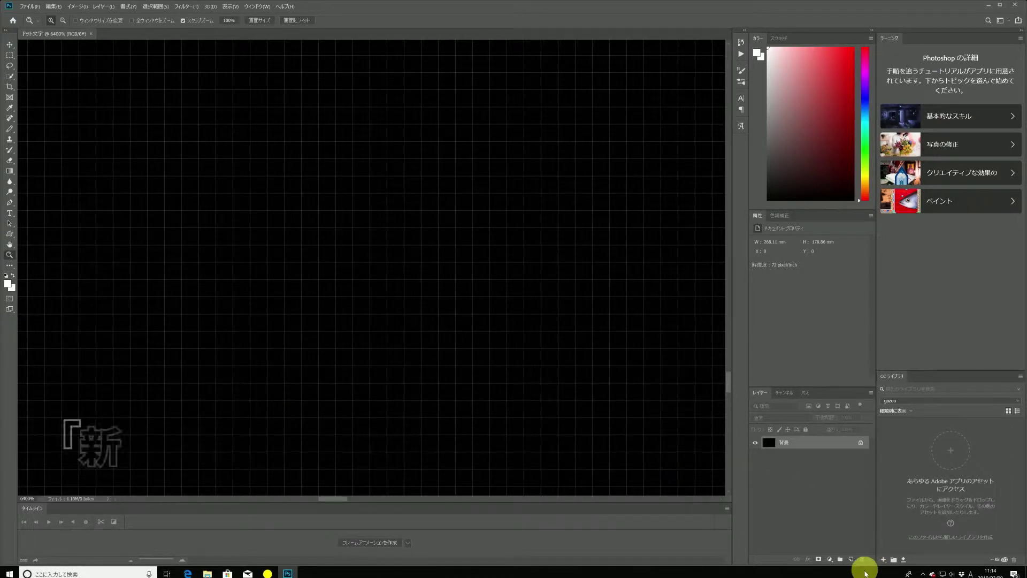
- Add a new layer, set a 1 px Pencil with white foreground, and place the first pixel
{"action": "left_click", "coordinate": [851, 560]}
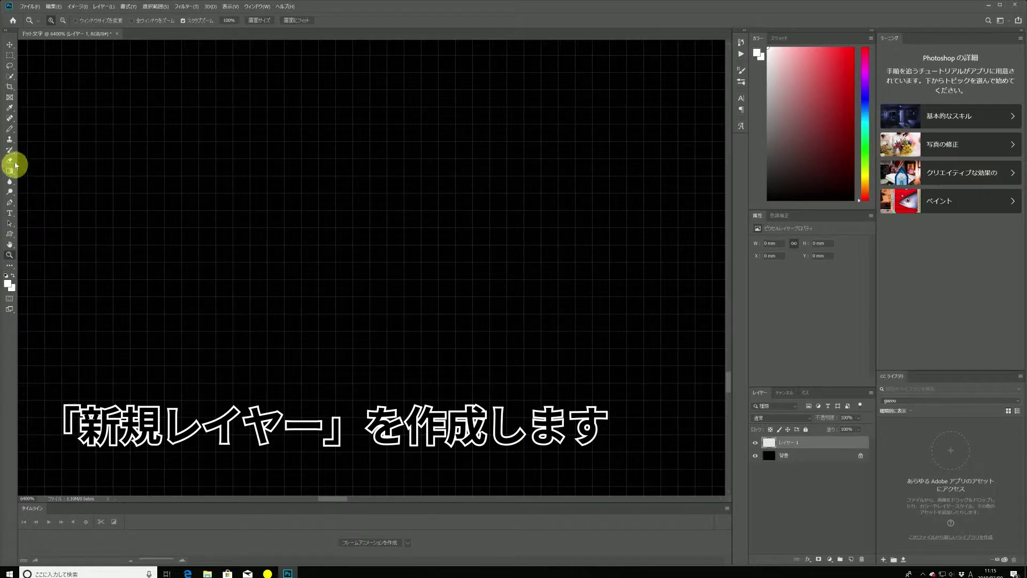
{"action": "left_click", "coordinate": [9, 129]}
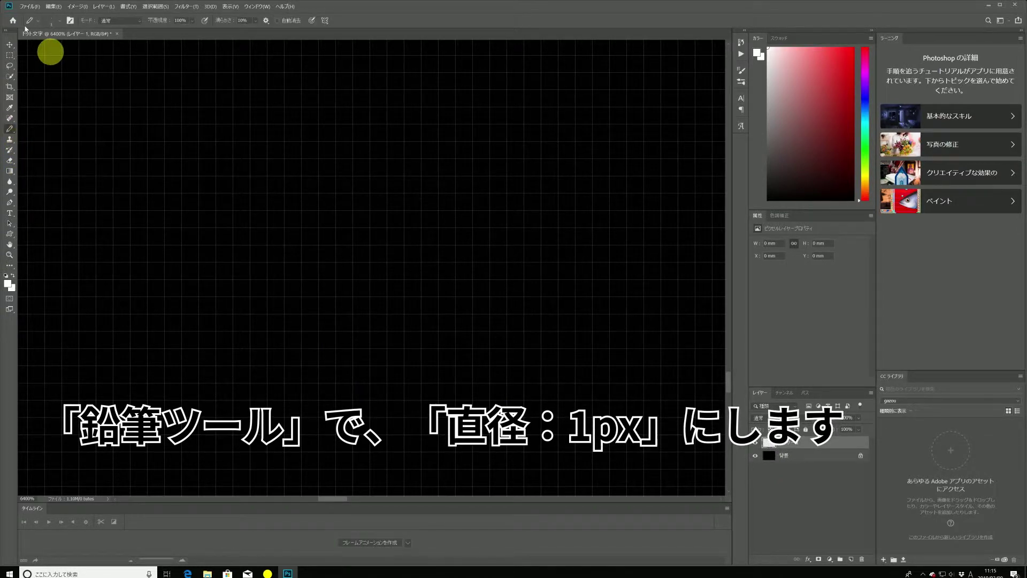
{"action": "left_click", "coordinate": [61, 22]}
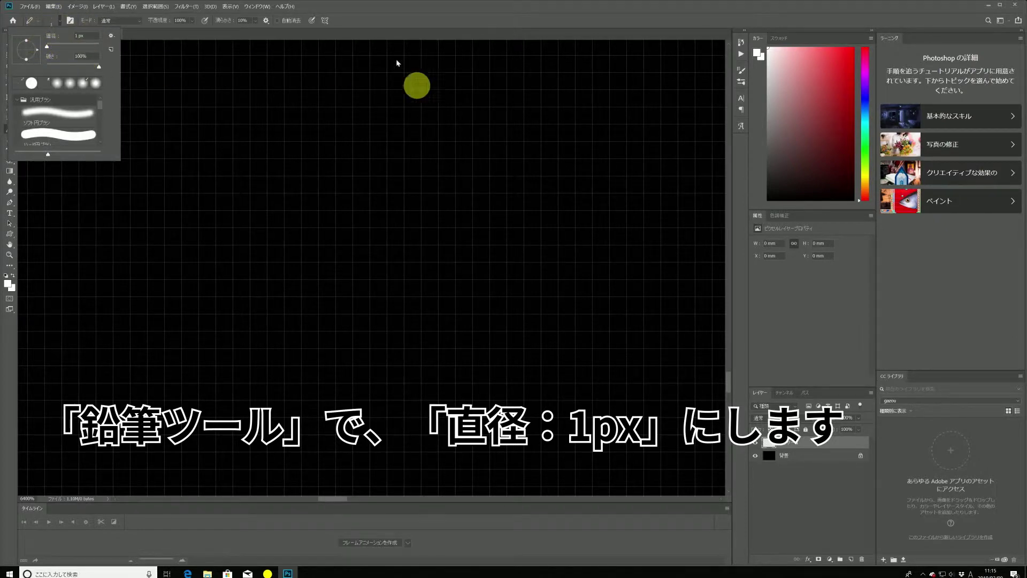
{"action": "left_click", "coordinate": [757, 53]}
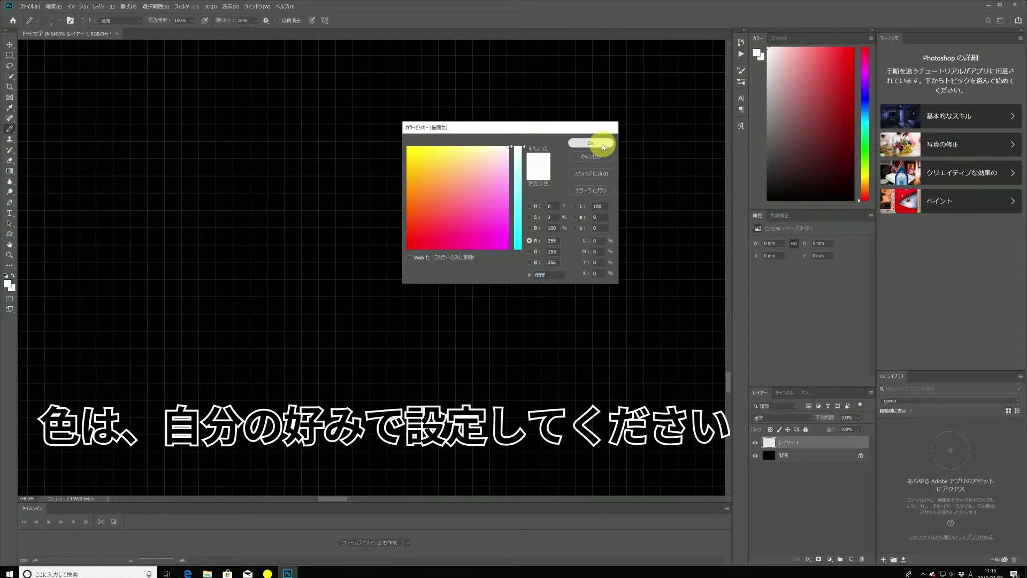
{"action": "left_click", "coordinate": [603, 147]}
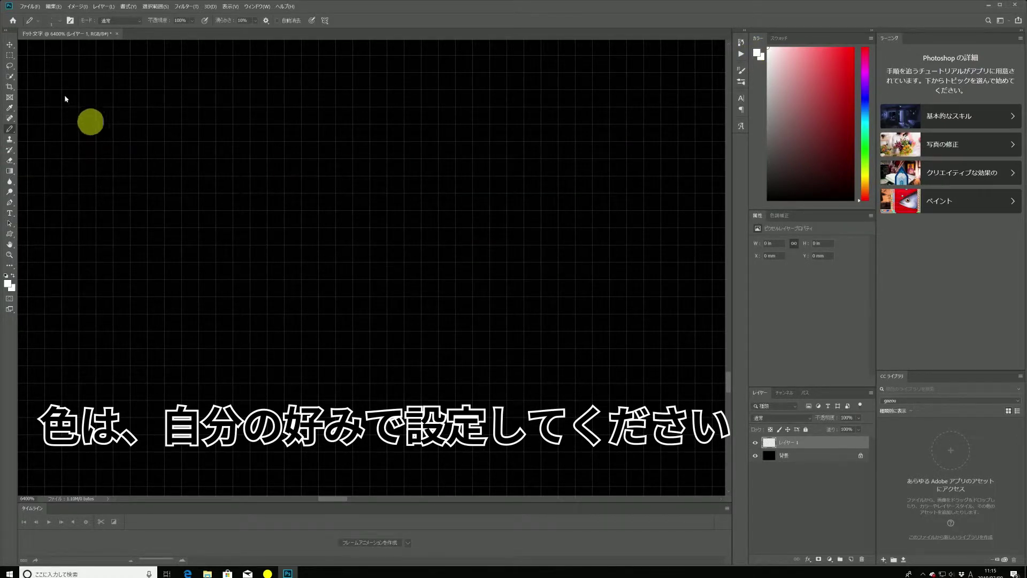
{"action": "left_click", "coordinate": [88, 115]}
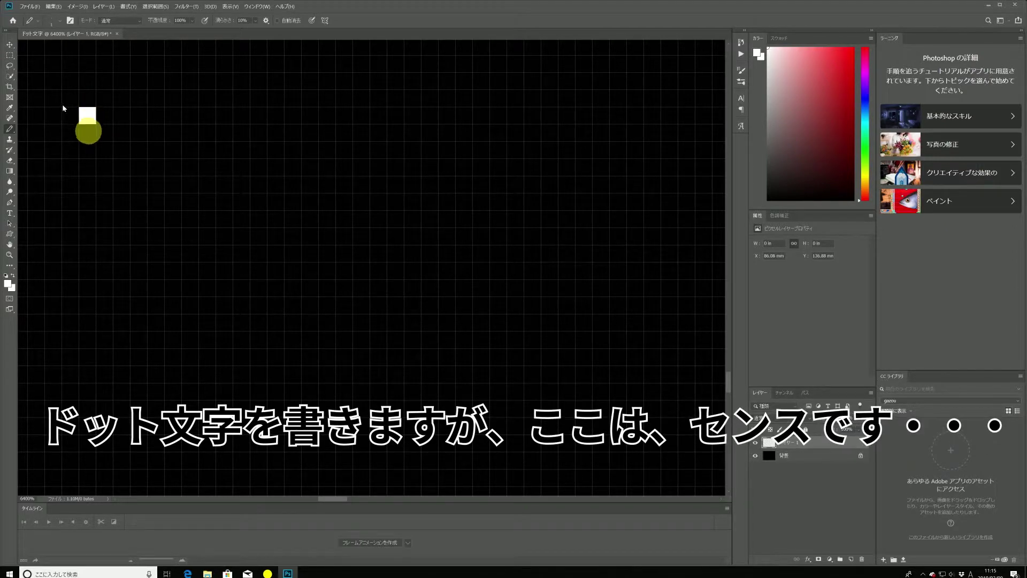
- Draw ド in white pixels: its vertical stroke, diagonal branch and dakuten marks
{"action": "left_click_drag", "start_coordinate": [88, 130], "coordinate": [84, 215]}
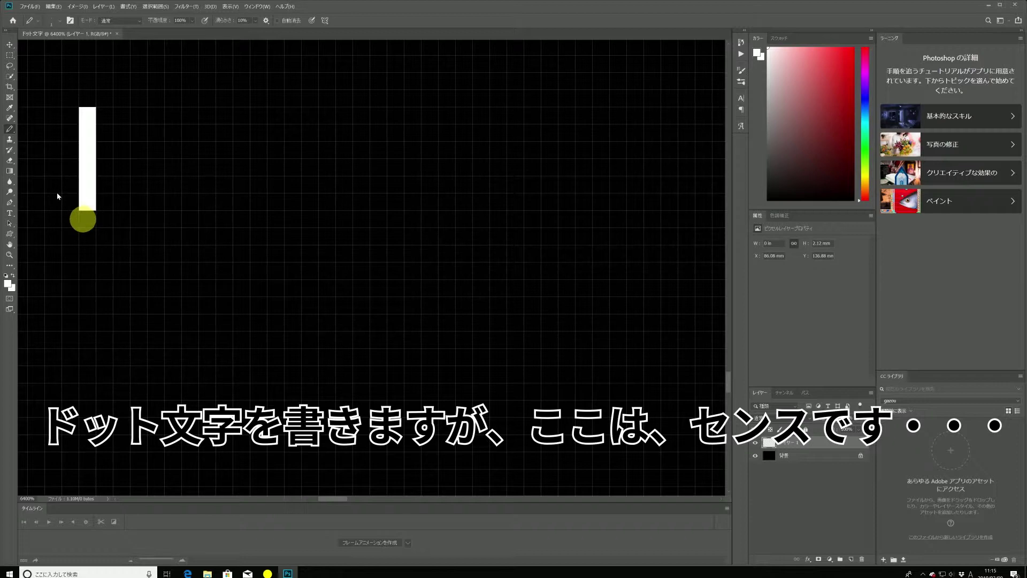
{"action": "left_click_drag", "start_coordinate": [82, 220], "coordinate": [80, 345]}
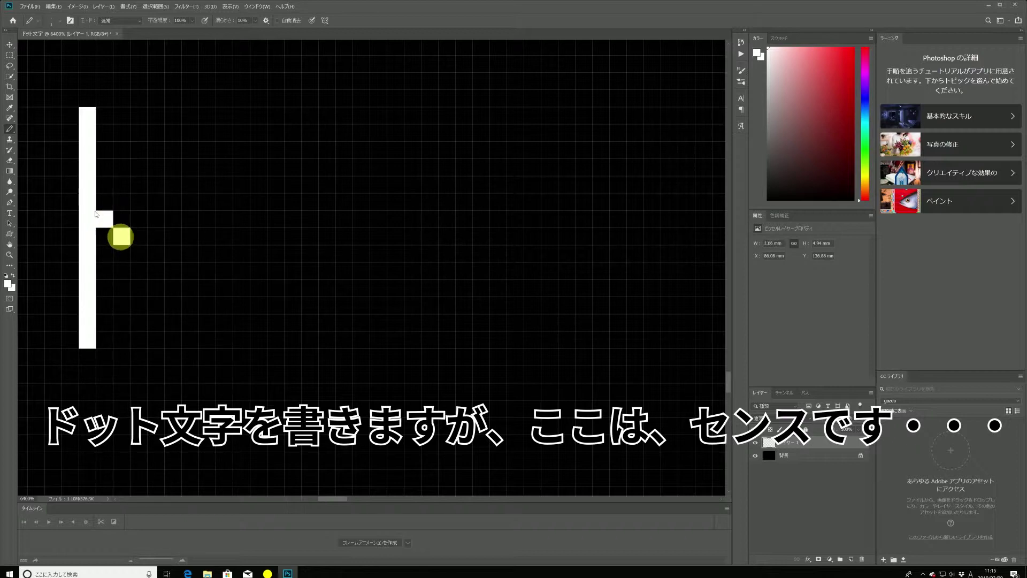
{"action": "left_click", "coordinate": [115, 233]}
{"action": "left_click", "coordinate": [154, 269]}
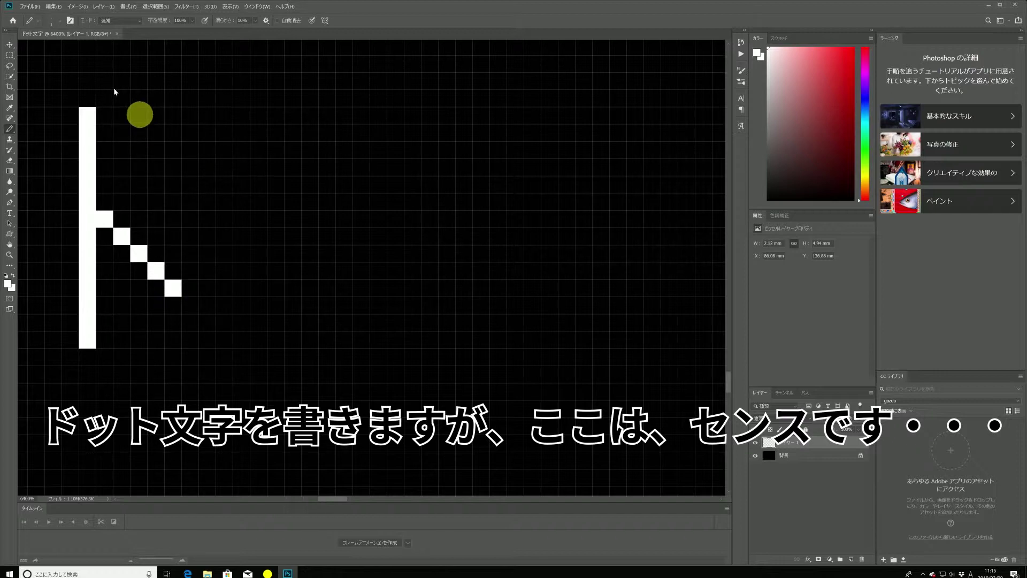
{"action": "left_click", "coordinate": [113, 108]}
{"action": "left_click", "coordinate": [134, 127]}
{"action": "left_click", "coordinate": [150, 111]}
{"action": "left_click", "coordinate": [173, 132]}
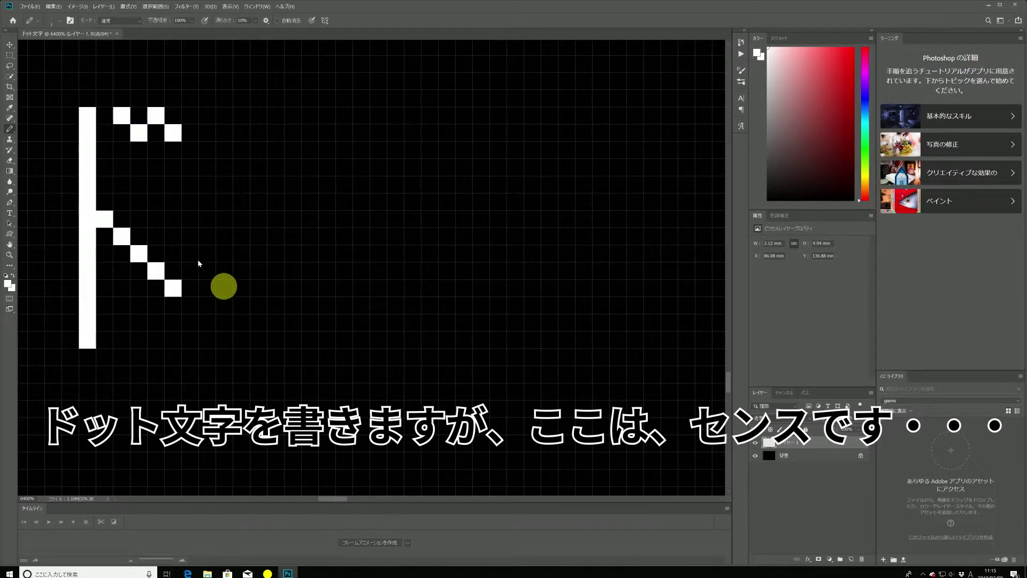
- Draw the three short strokes of small ッ and start its down-left tail
{"action": "left_click", "coordinate": [224, 287]}
{"action": "left_click", "coordinate": [258, 287]}
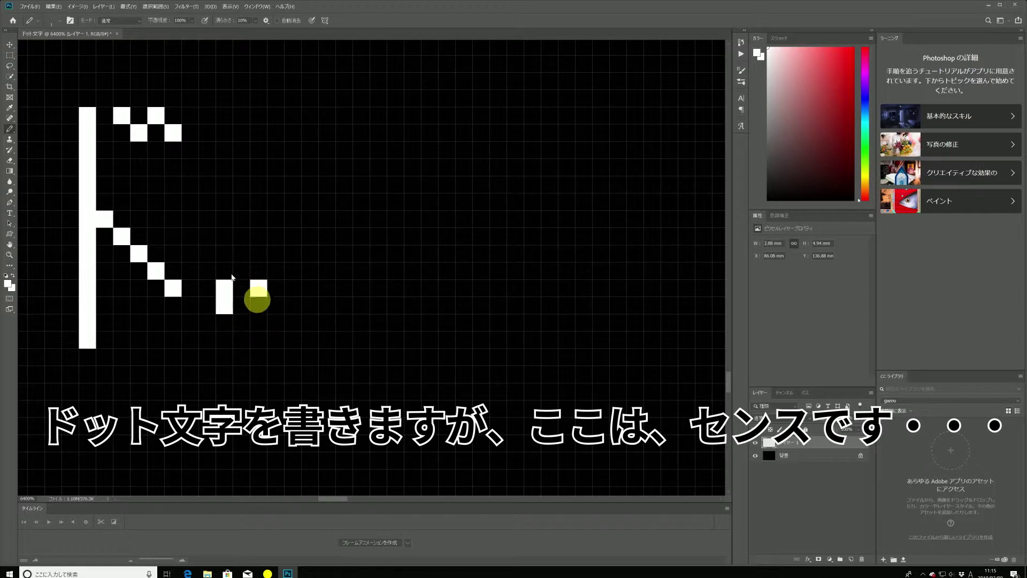
{"action": "left_click", "coordinate": [293, 288]}
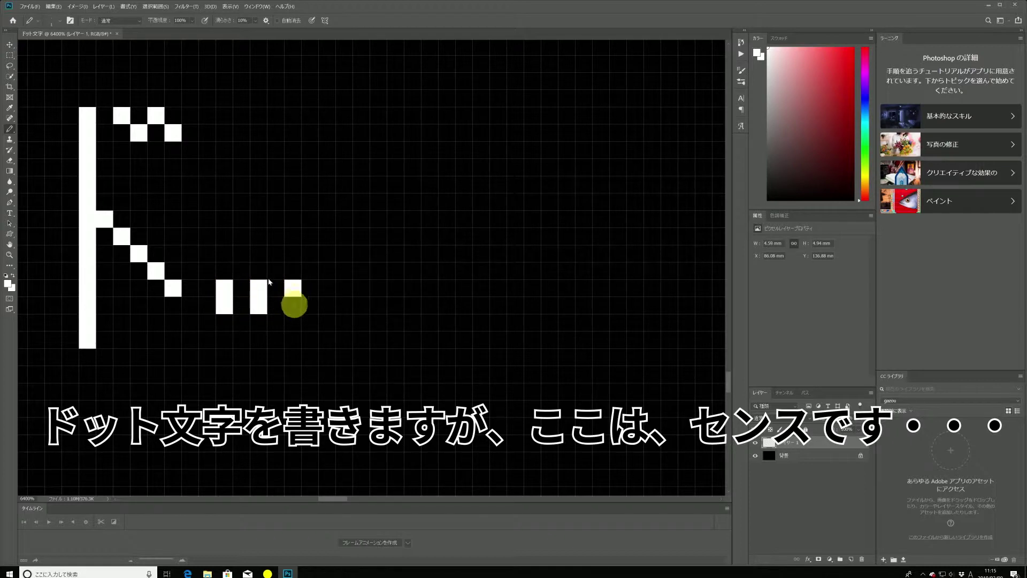
{"action": "left_click", "coordinate": [293, 321]}
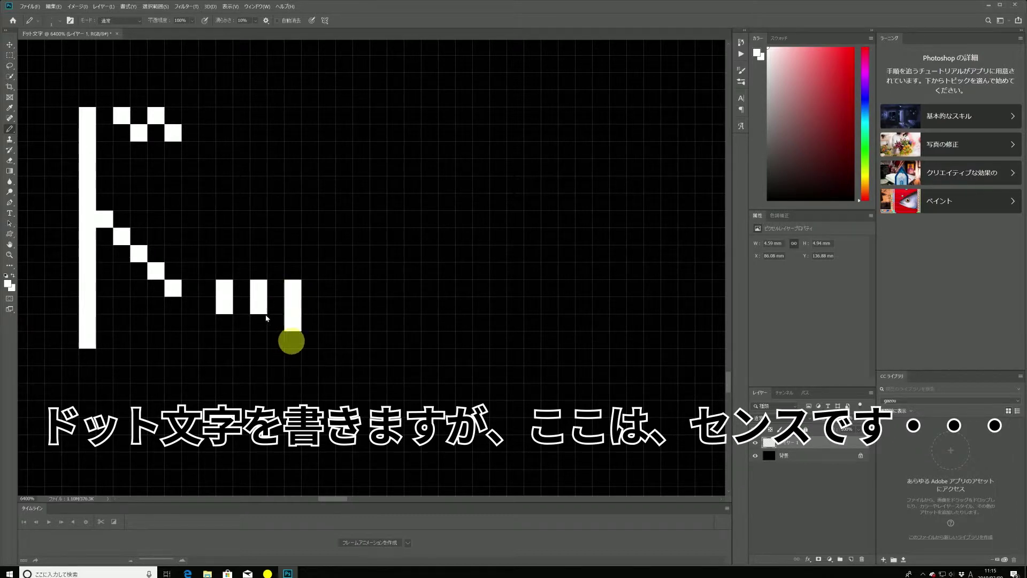
{"action": "left_click", "coordinate": [276, 339]}
{"action": "left_click", "coordinate": [258, 356]}
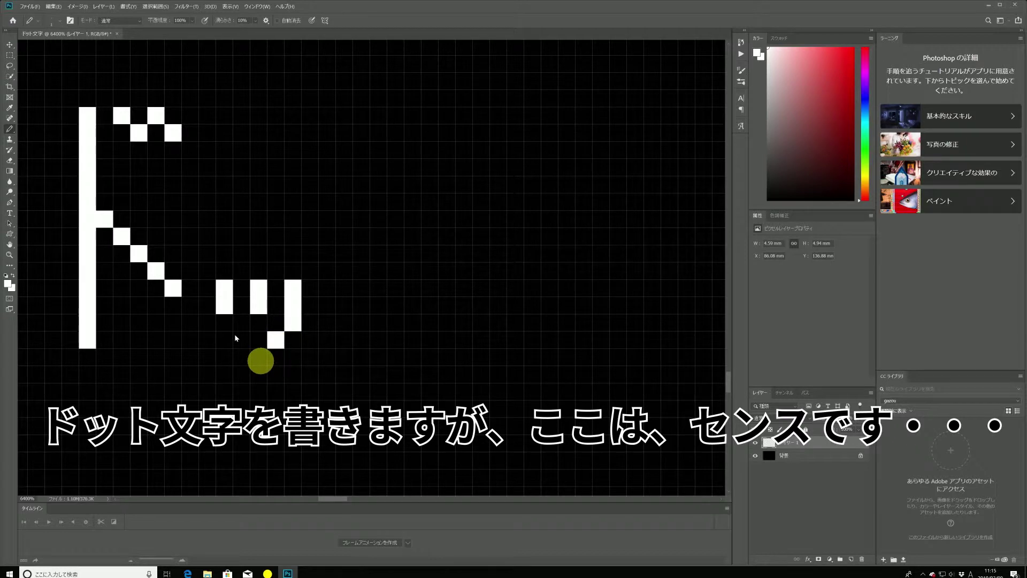
{"action": "left_click", "coordinate": [241, 357]}
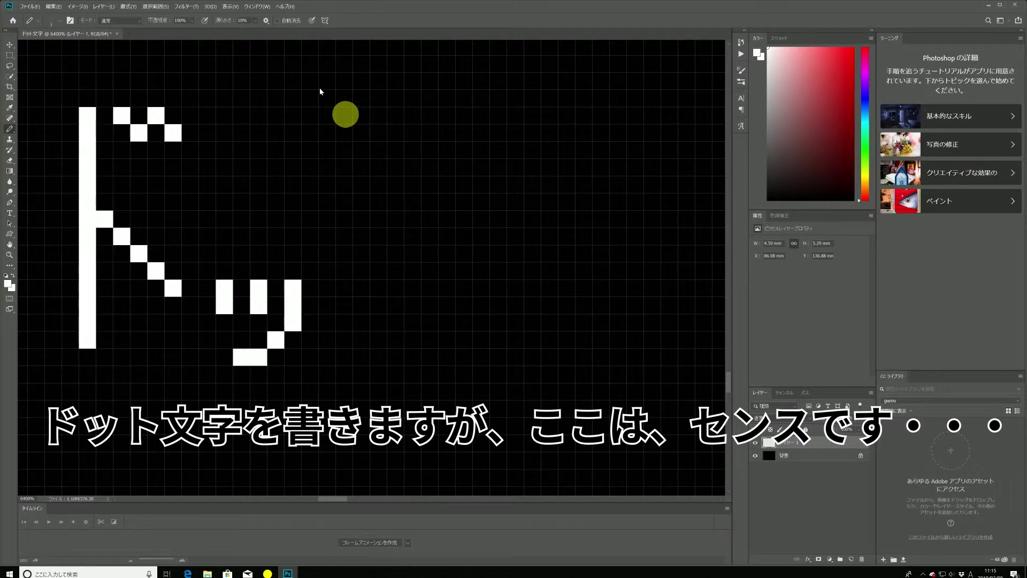
- Draw ト as a tall vertical pixel column with a down-right diagonal stroke
{"action": "left_click_drag", "start_coordinate": [344, 132], "coordinate": [340, 259]}
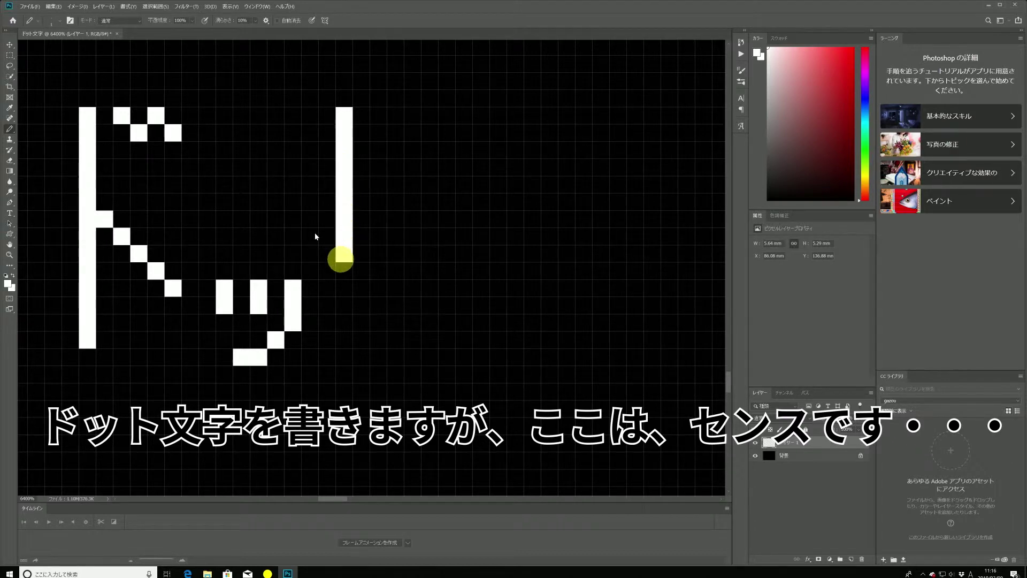
{"action": "left_click_drag", "start_coordinate": [340, 305], "coordinate": [341, 345]}
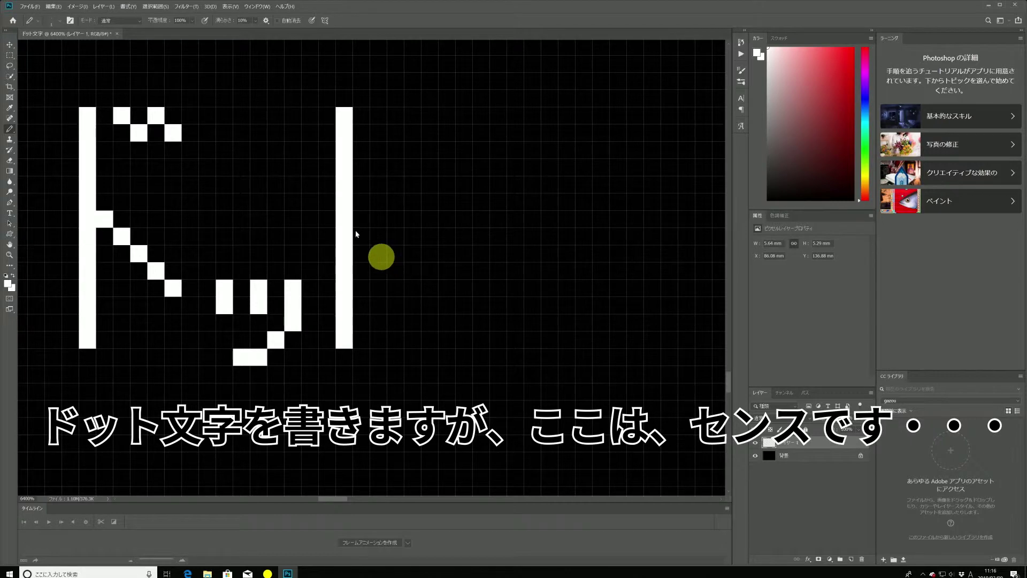
{"action": "left_click_drag", "start_coordinate": [361, 218], "coordinate": [396, 253]}
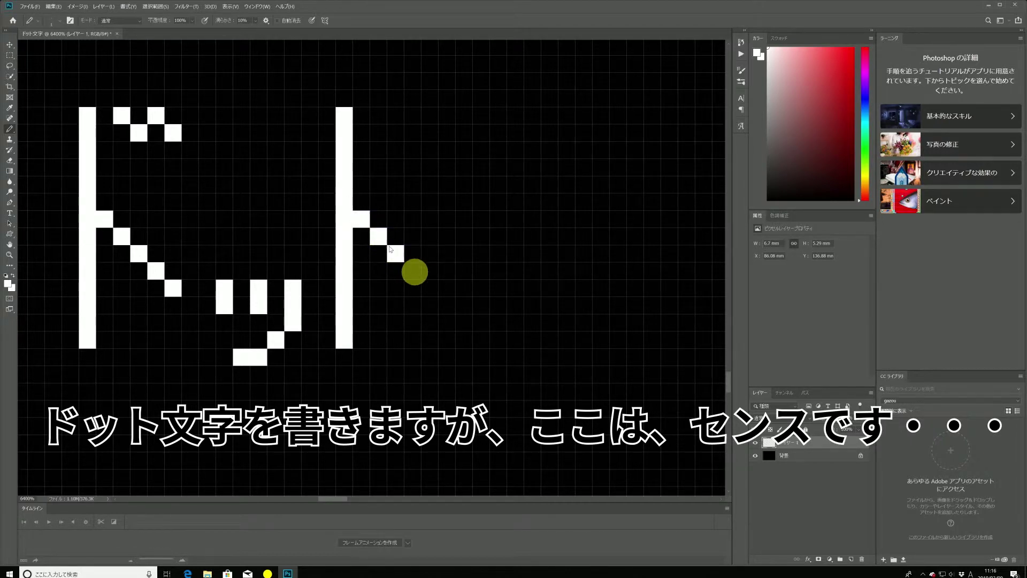
{"action": "left_click_drag", "start_coordinate": [390, 249], "coordinate": [429, 288]}
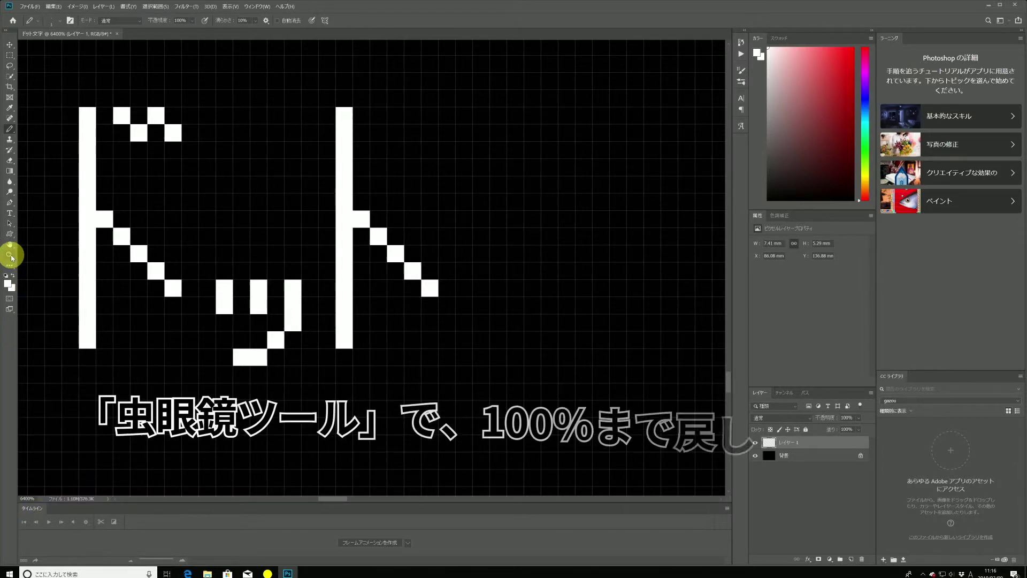
- Zoom the view out from 6400% back to 100% to see the whole canvas
{"action": "left_click", "coordinate": [9, 255]}
{"action": "left_click", "coordinate": [63, 21]}
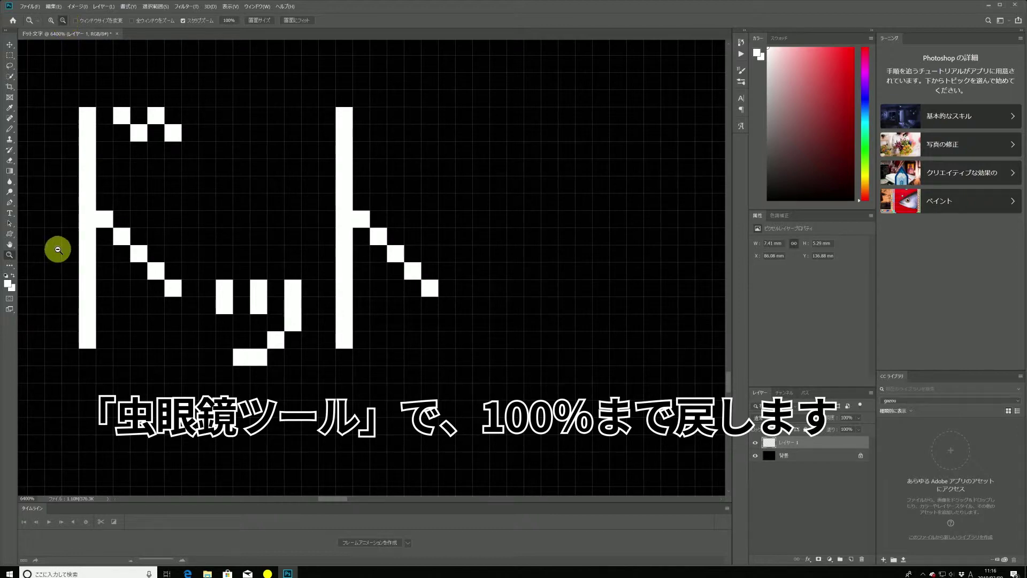
{"action": "left_click", "coordinate": [51, 403]}
{"action": "left_click", "coordinate": [51, 402]}
{"action": "left_click", "coordinate": [124, 397]}
{"action": "left_click", "coordinate": [125, 397]}
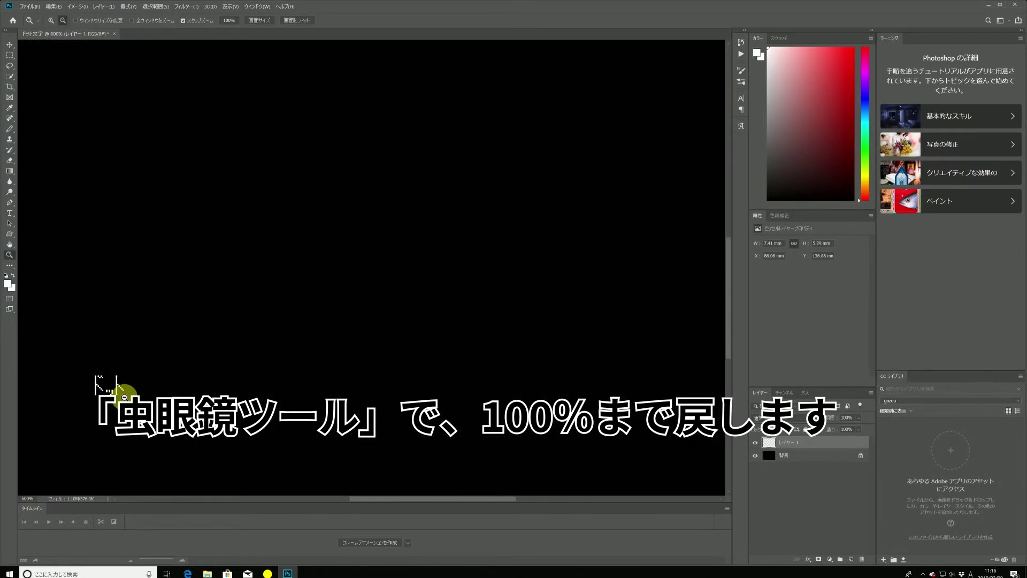
{"action": "left_click", "coordinate": [124, 397]}
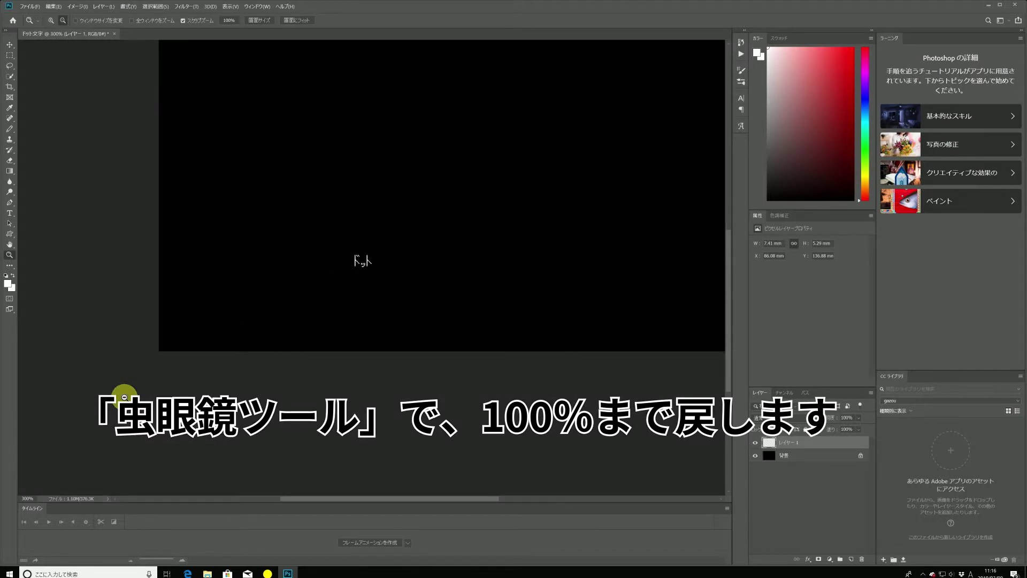
{"action": "left_click", "coordinate": [124, 396]}
{"action": "left_click", "coordinate": [124, 396]}
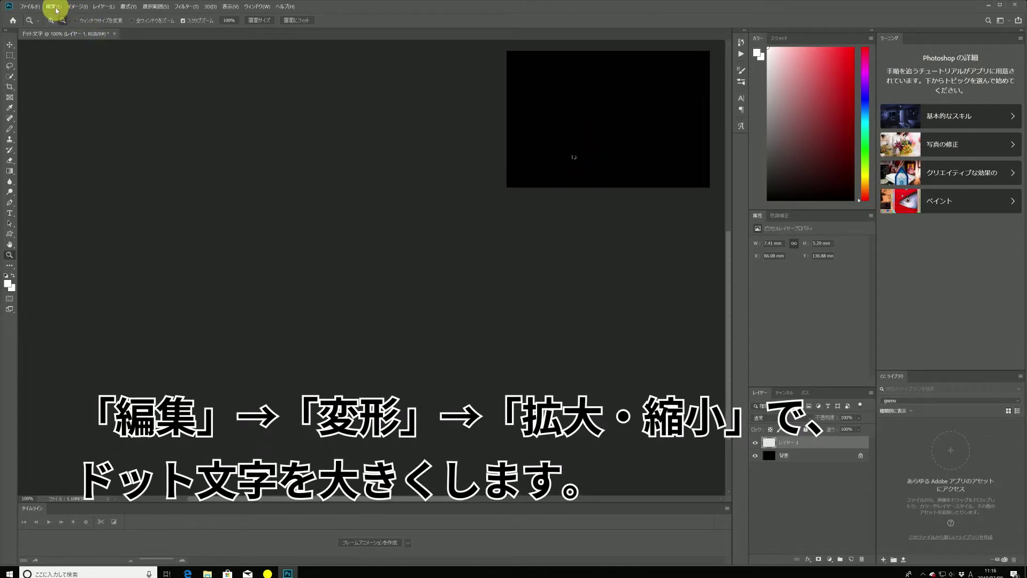
- Start Edit > Transform > Scale on the text and try proportional widths of 20% and 2000%
{"action": "left_click", "coordinate": [56, 10]}
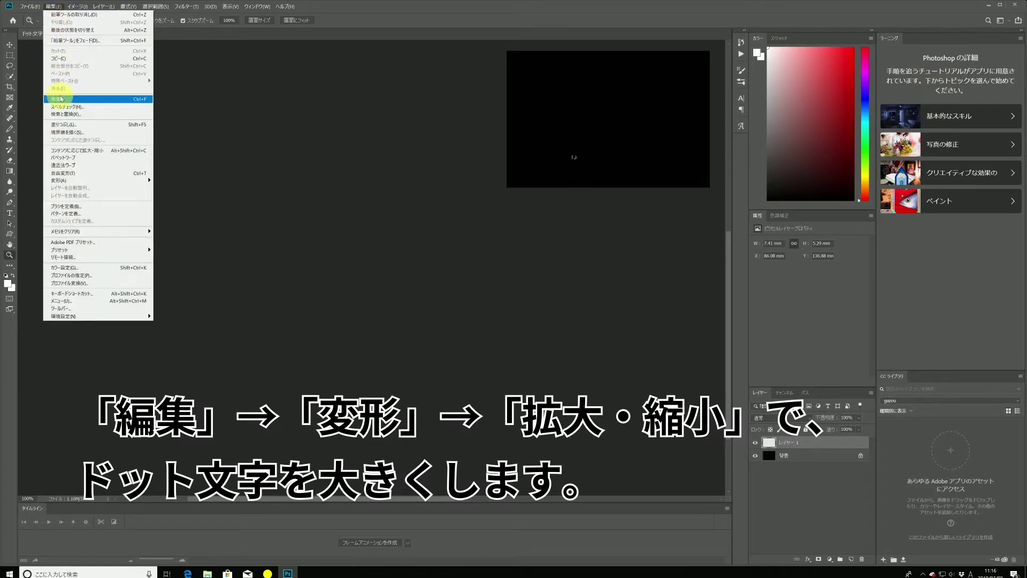
{"action": "mouse_move", "coordinate": [73, 180]}
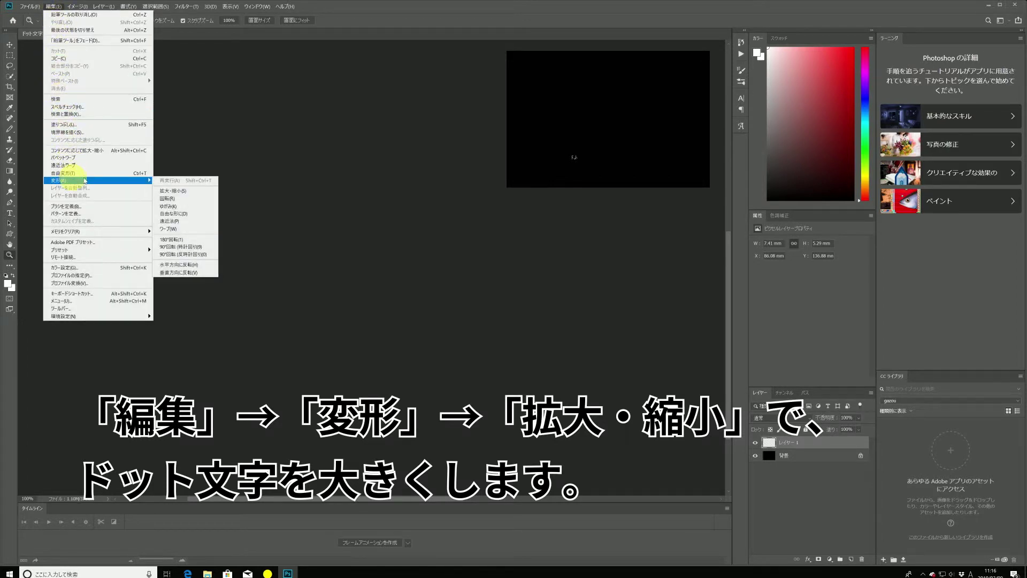
{"action": "left_click", "coordinate": [171, 190]}
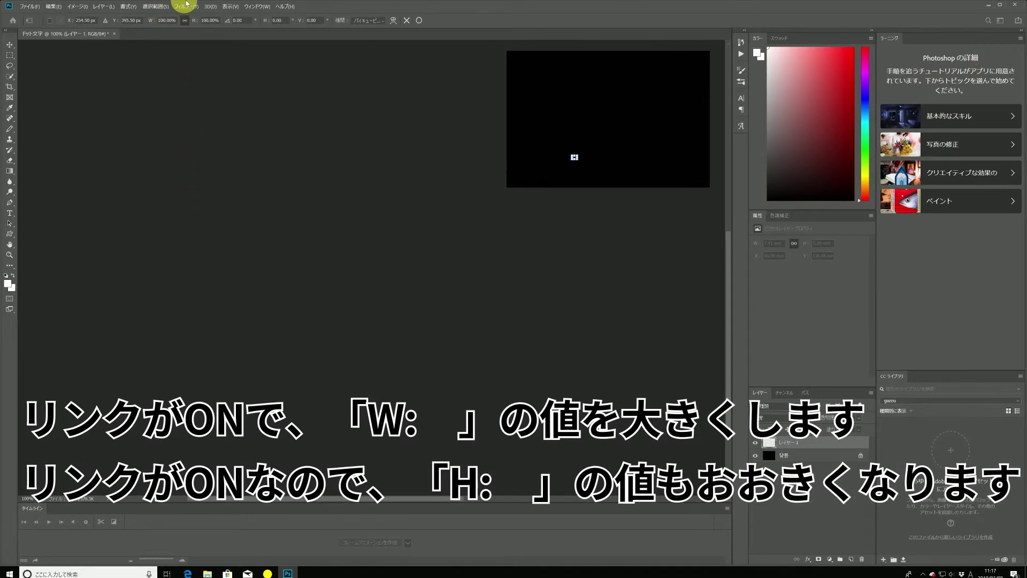
{"action": "left_click", "coordinate": [167, 20]}
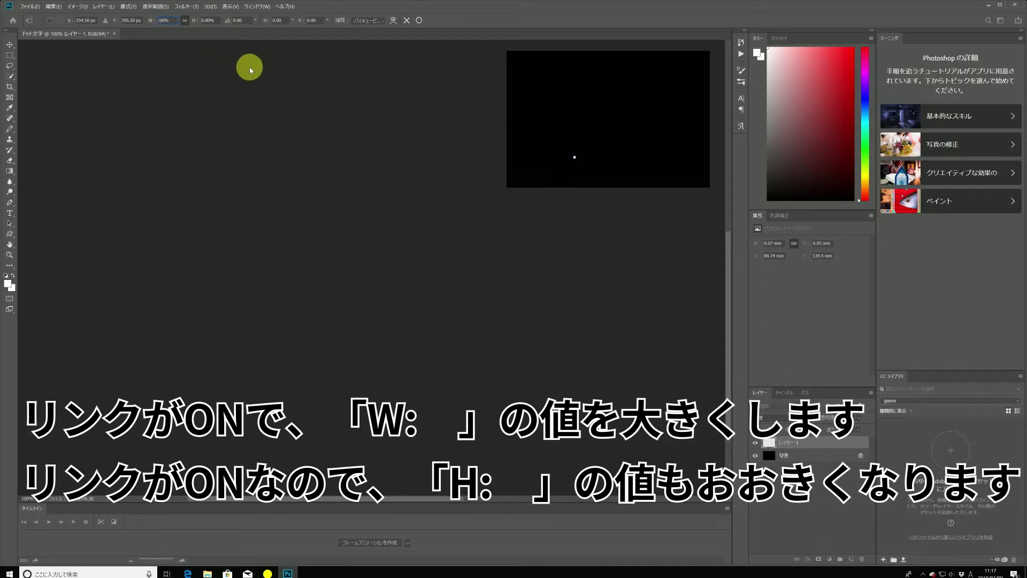
{"action": "type", "text": "20"}
{"action": "key", "text": "Return"}
{"action": "type", "text": "2000"}
{"action": "key", "text": "Return"}
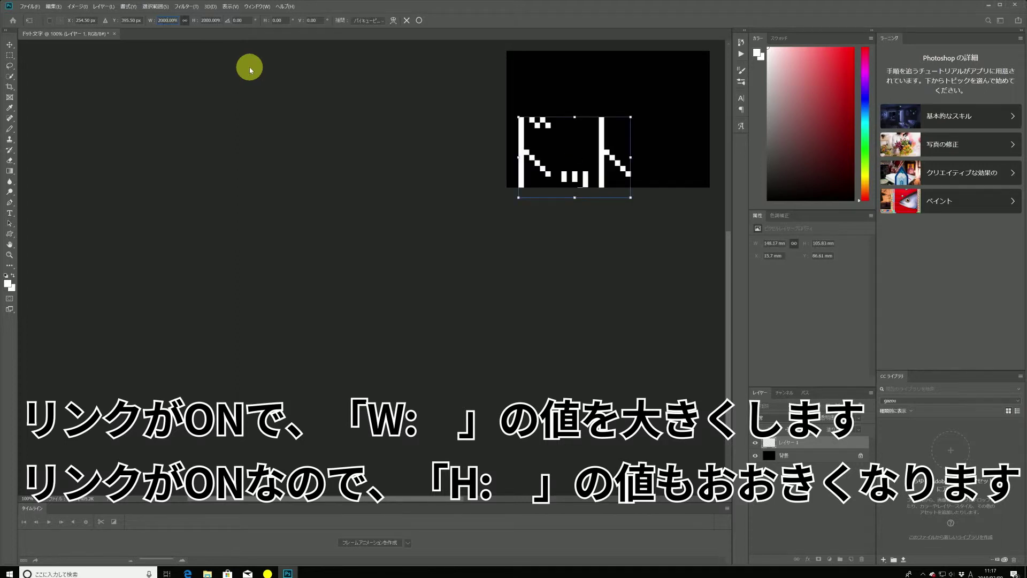
- Try 200% and 2% widths, then settle on a 3000% proportional scale
{"action": "type", "text": "200"}
{"action": "key", "text": "Return"}
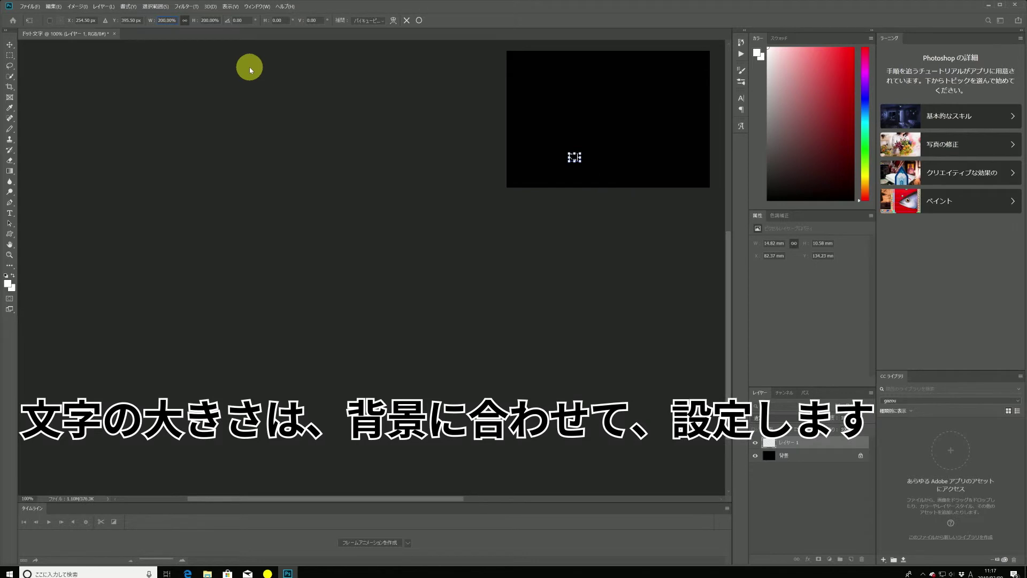
{"action": "type", "text": "2"}
{"action": "key", "text": "Return"}
{"action": "type", "text": "3000"}
{"action": "key", "text": "Return"}
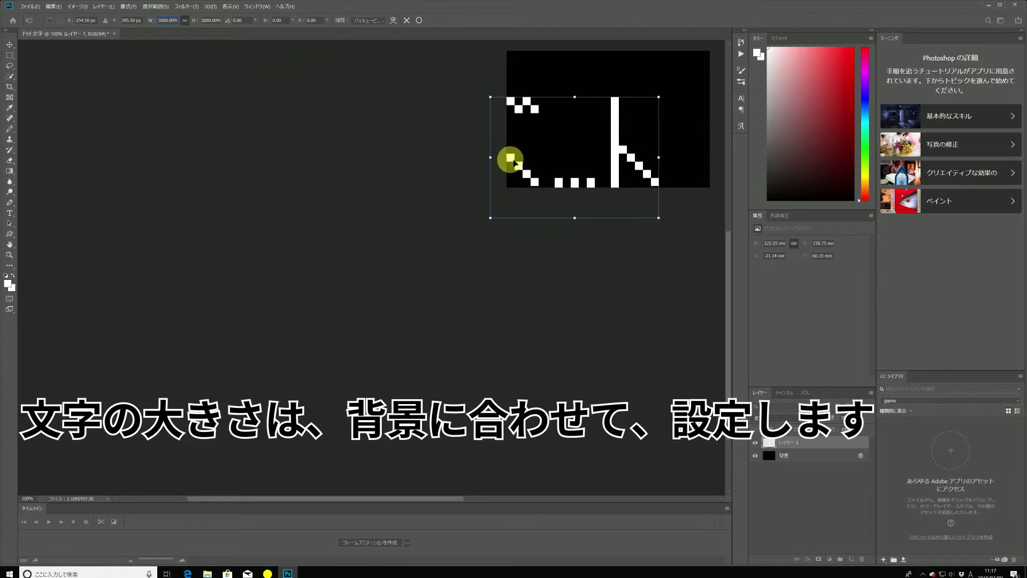
- Move the enlarged ドット onto the canvas and commit it with Nearest Neighbor interpolation
{"action": "left_click_drag", "start_coordinate": [532, 169], "coordinate": [563, 129]}
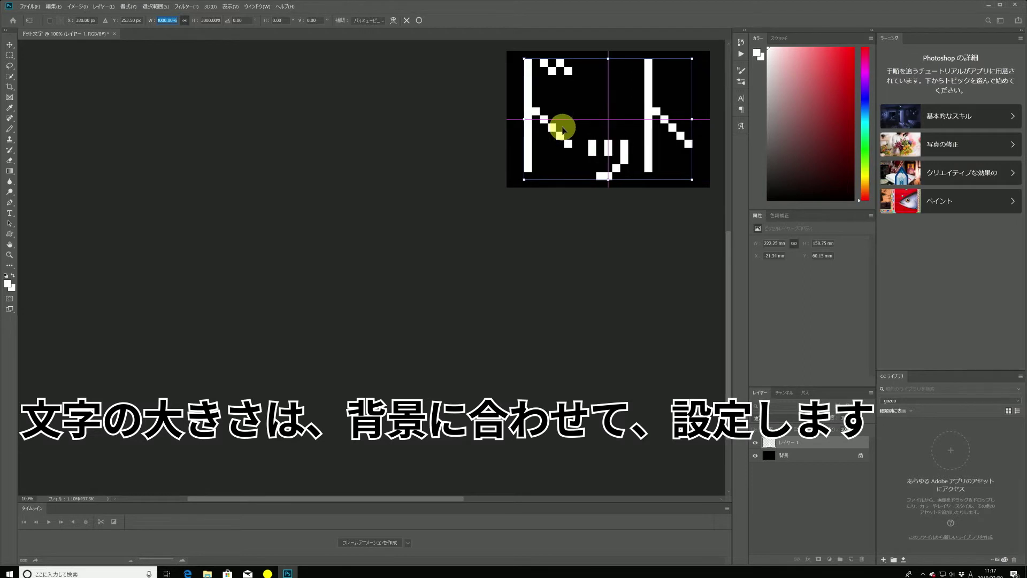
{"action": "left_click_drag", "start_coordinate": [563, 129], "coordinate": [563, 129]}
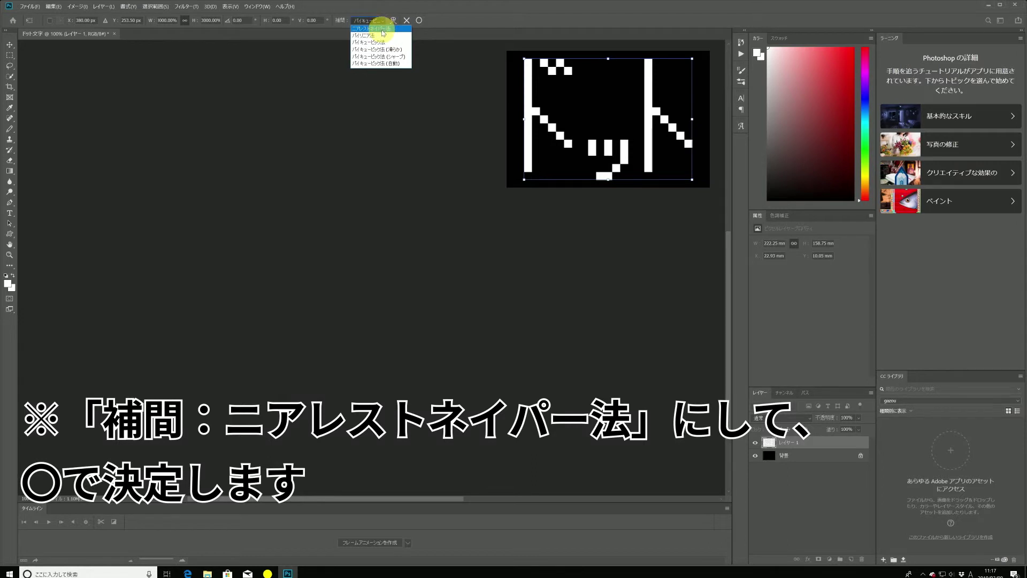
{"action": "left_click", "coordinate": [381, 30]}
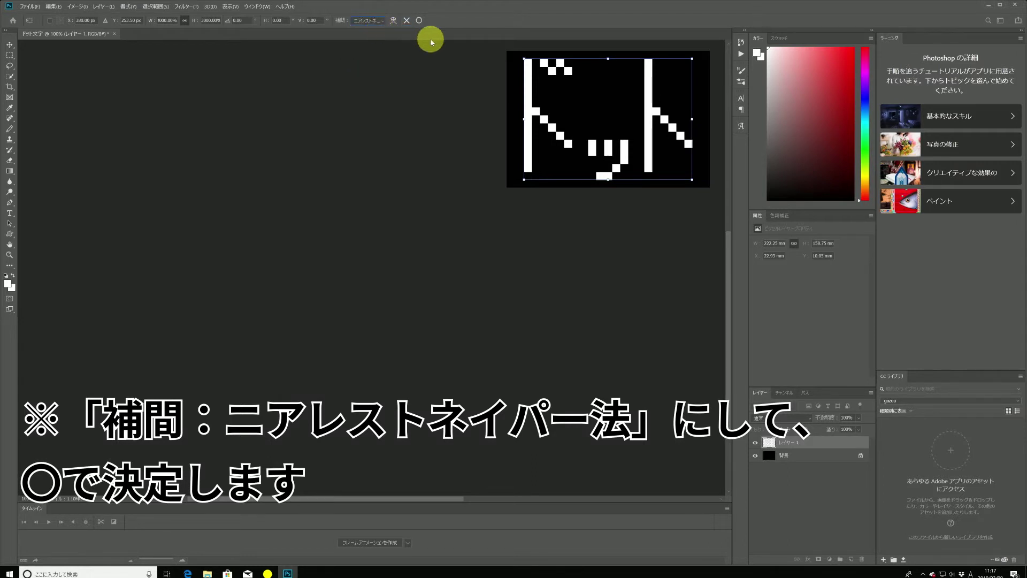
{"action": "left_click", "coordinate": [420, 22]}
{"action": "key", "text": "z"}
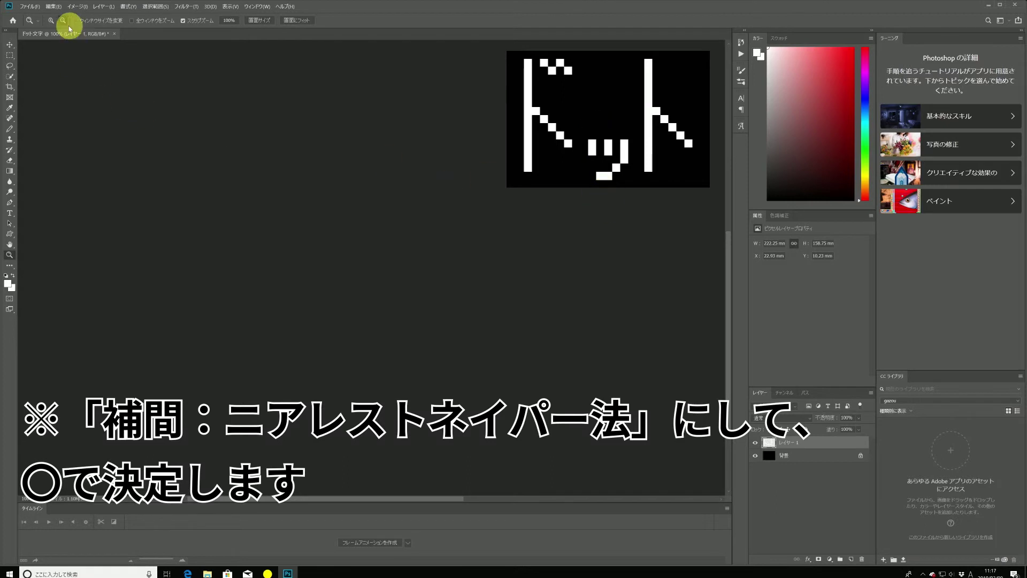
- Zoom in to 200% then 300% to inspect the finished crisp ドット pixel art
{"action": "left_click", "coordinate": [582, 166]}
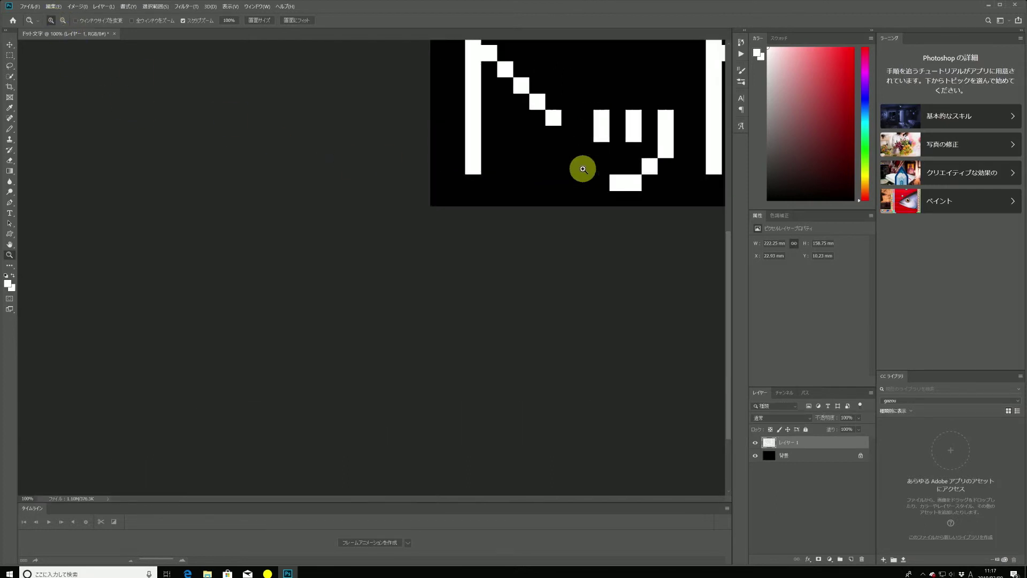
{"action": "left_click", "coordinate": [509, 299]}
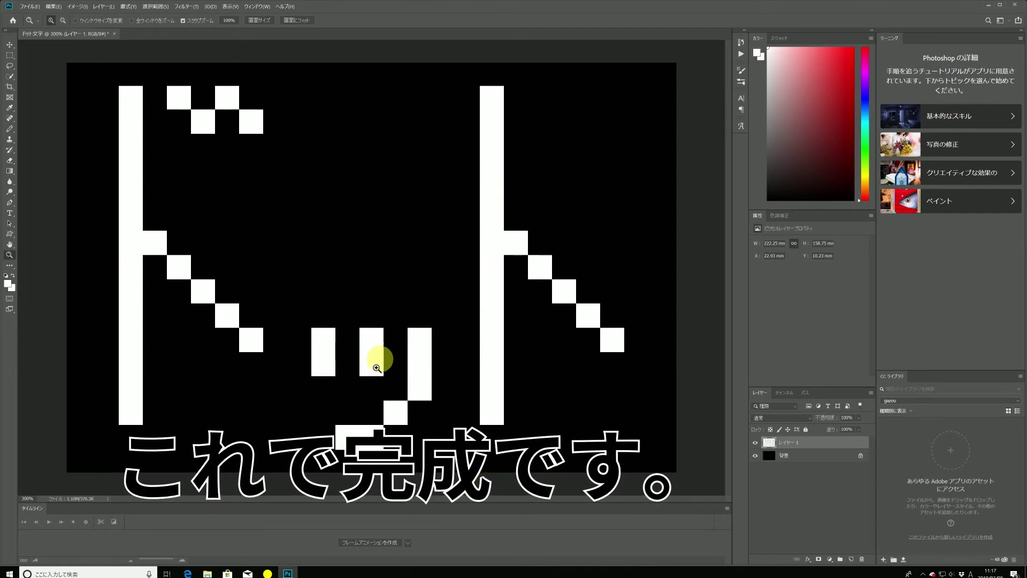
{"action": "left_click", "coordinate": [35, 7]}
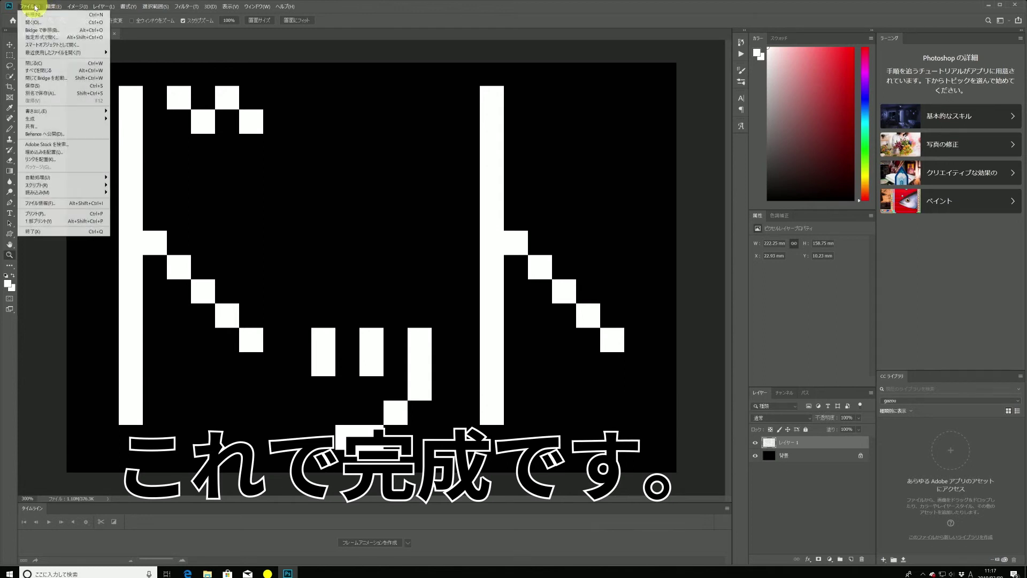